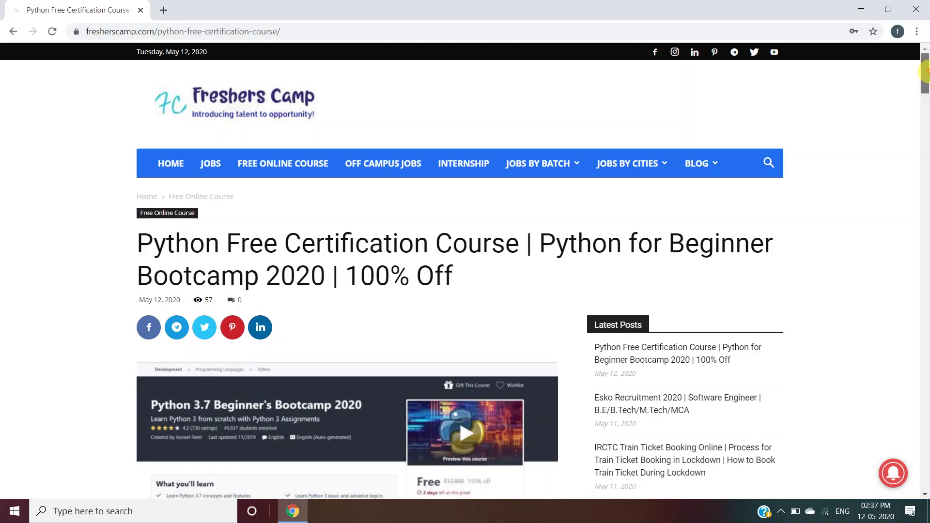
left_click_drag(924, 70, 925, 109)
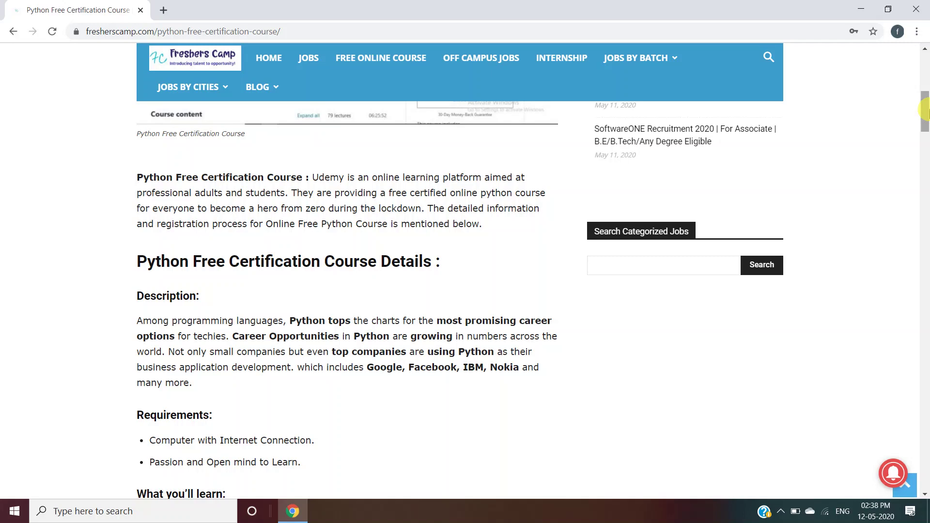
left_click_drag(924, 111, 925, 125)
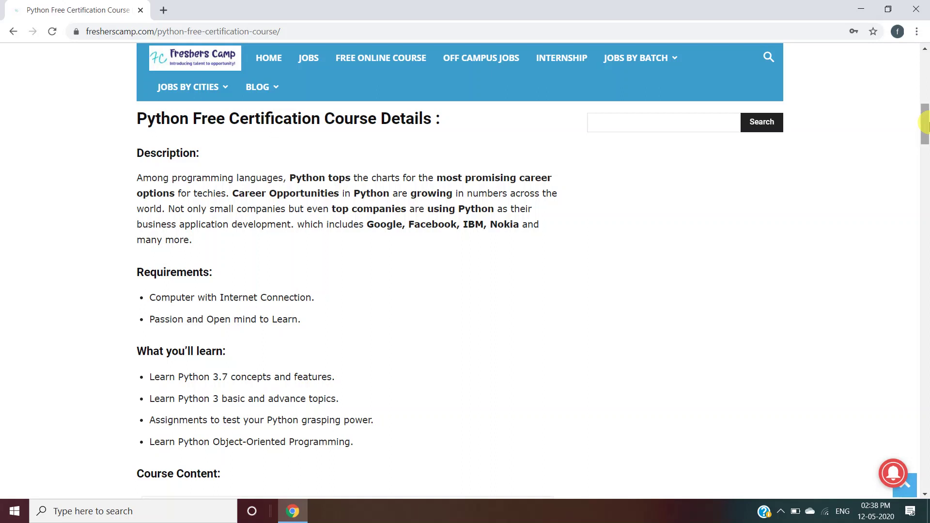
left_click_drag(926, 125, 925, 135)
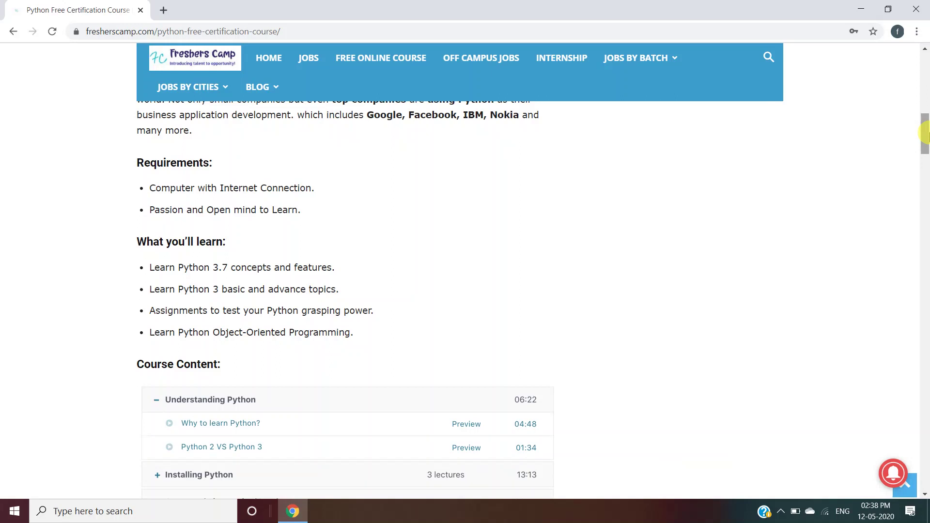
left_click_drag(925, 135, 925, 151)
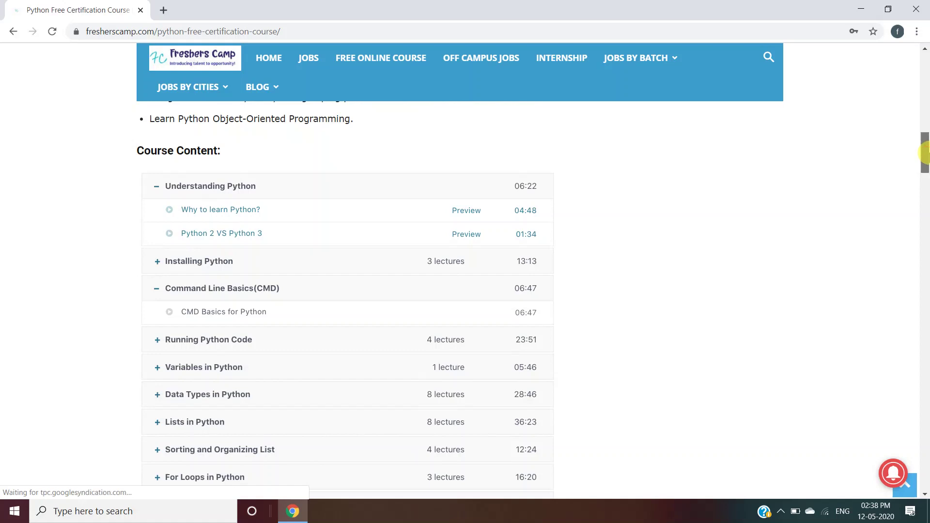
left_click_drag(925, 151, 925, 154)
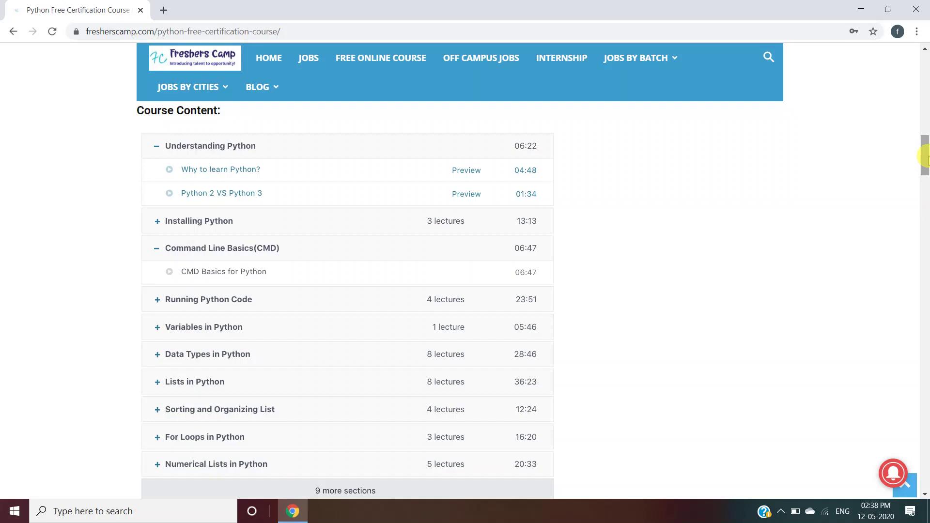
- Scroll the Freshers Camp article past Course Content to the bootcamp's topics-covered list
left_click(927, 147)
left_click_drag(925, 147, 925, 210)
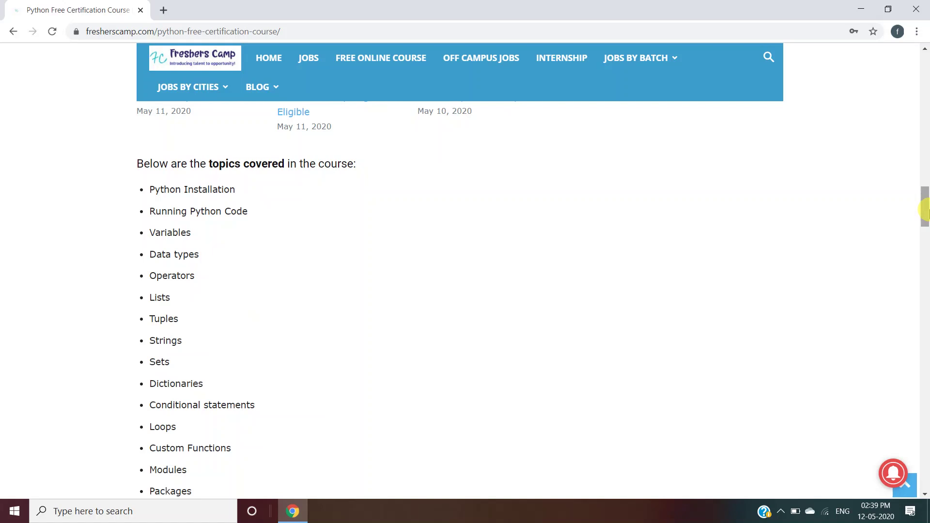
left_click_drag(925, 211, 926, 225)
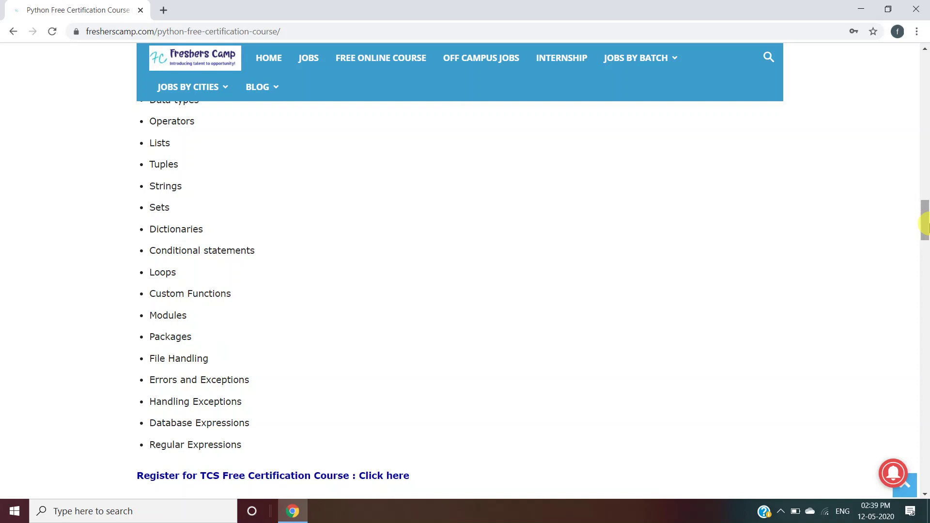
left_click_drag(925, 227, 926, 260)
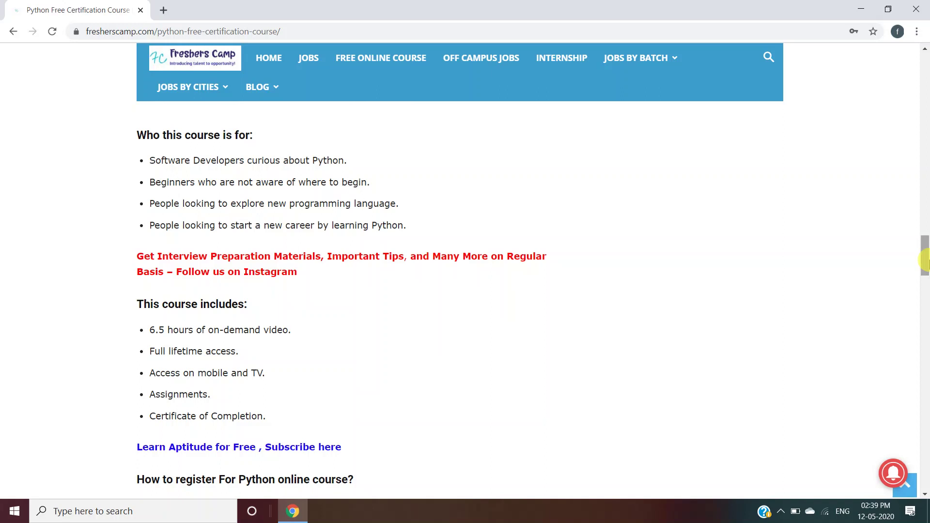
left_click_drag(926, 259, 925, 275)
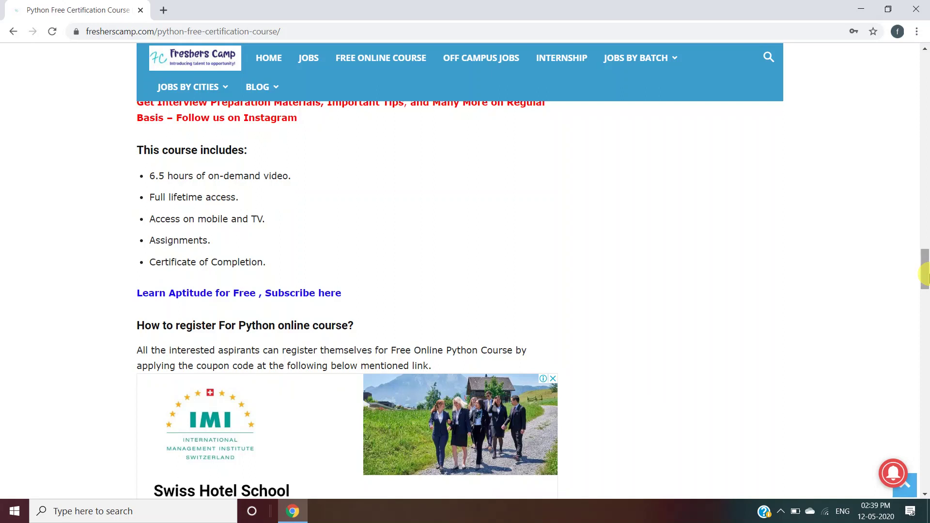
left_click_drag(925, 275, 925, 293)
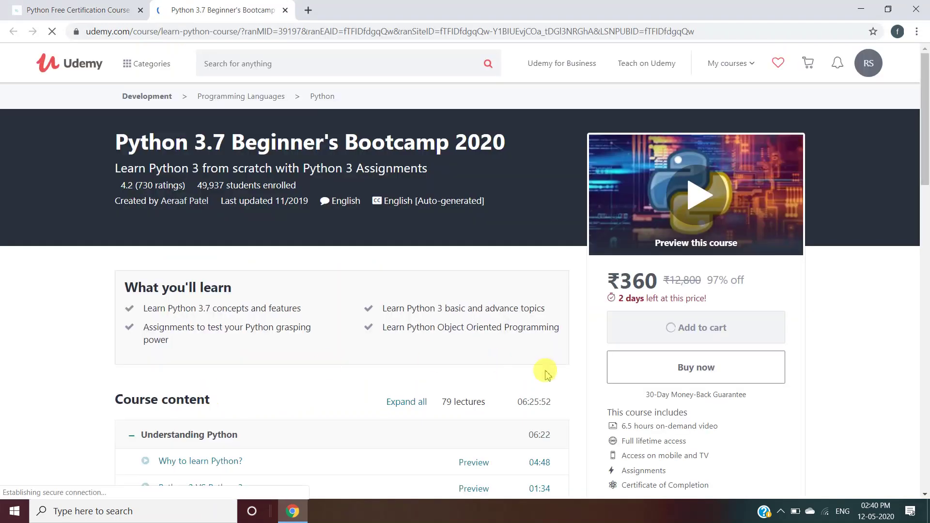
scroll(923, 105, "down", 1)
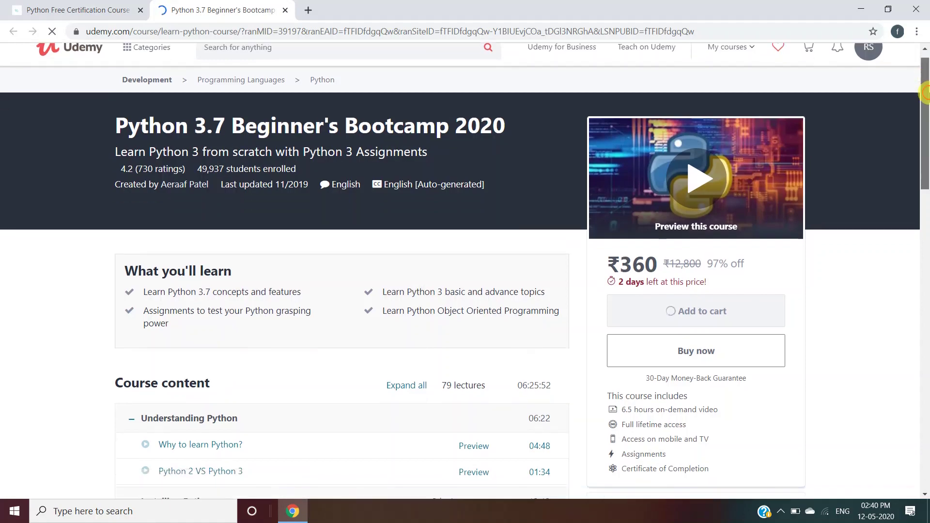
mouse_move(923, 105)
left_mouse_down()
mouse_move(926, 234)
mouse_move(924, 83)
left_mouse_up()
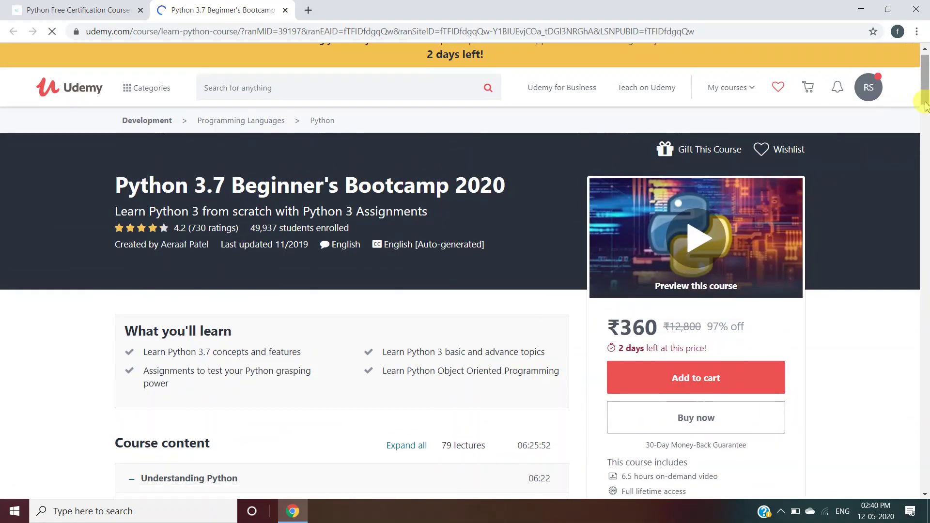
left_click_drag(923, 82, 925, 117)
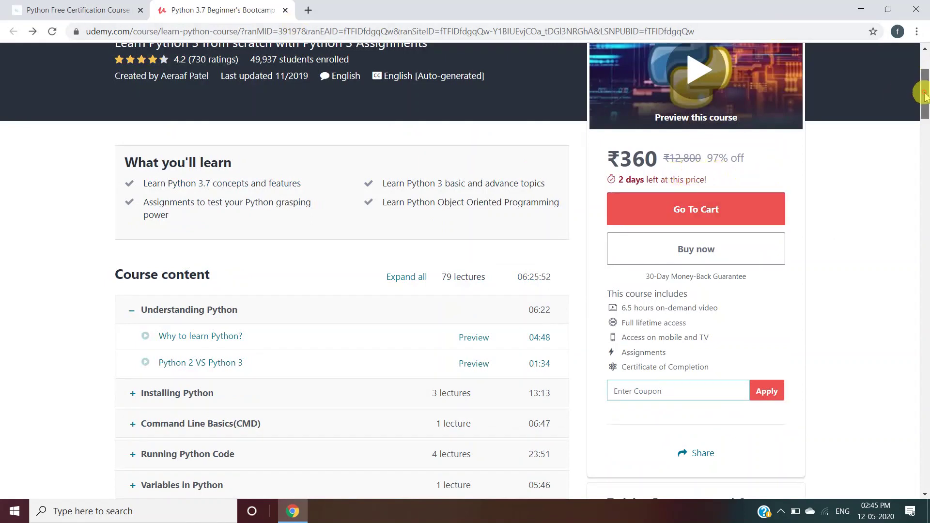
left_click_drag(924, 93, 925, 73)
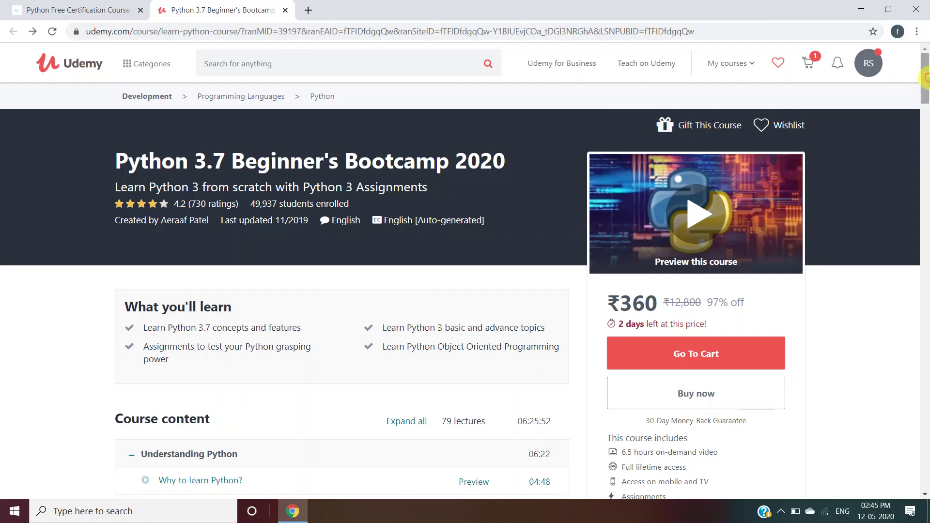
scroll(835, 182, "down", 3)
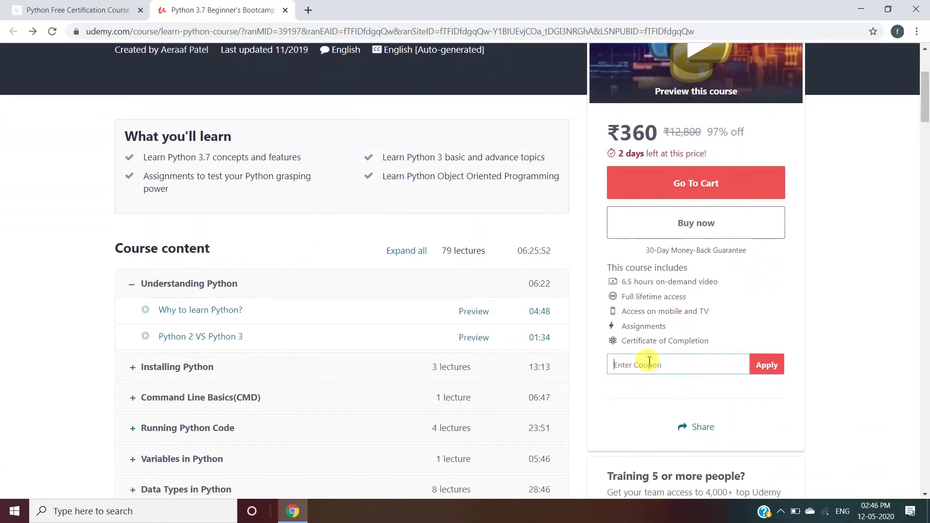
- Return to the Freshers Camp article to find the coupon code 676D1C6707AF450A4C8D
left_click(135, 6)
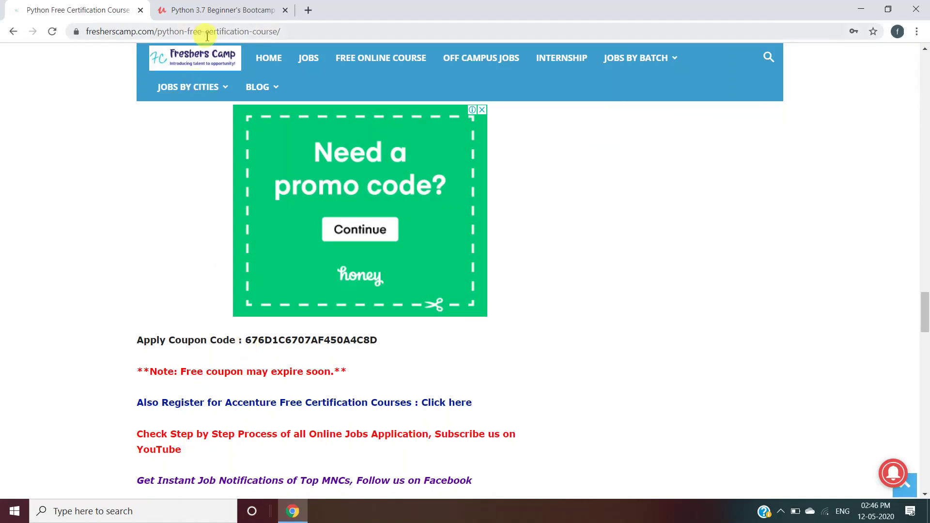
- Apply coupon 676D1C6707AF450A4C8D on Udemy and enroll in Python 3.7 Beginner's Bootcamp for free
left_click(210, 7)
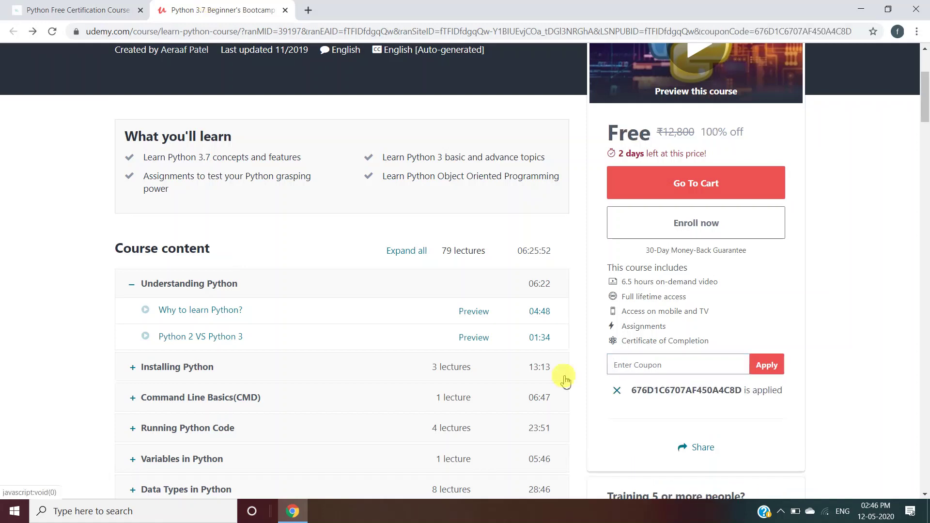
left_click(711, 218)
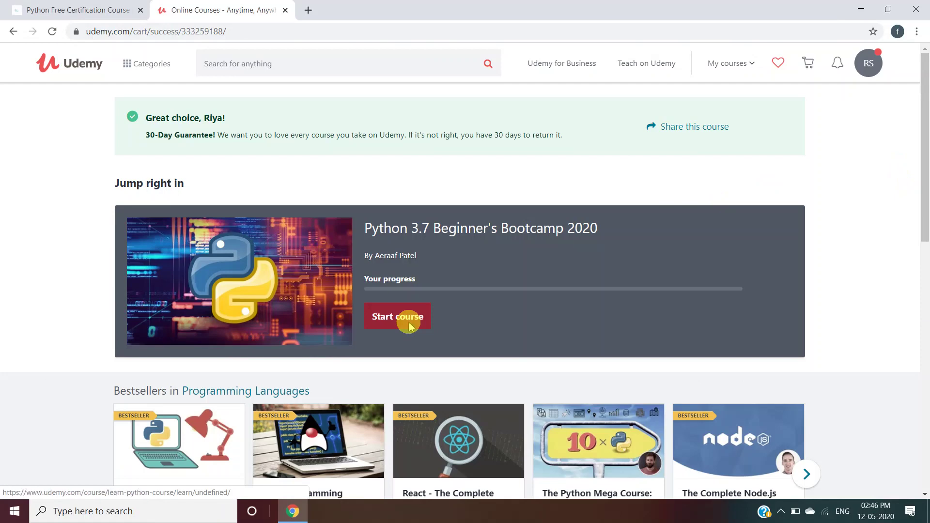
- Switch back to the Freshers Camp article and deselect the highlighted coupon code text
left_click(109, 8)
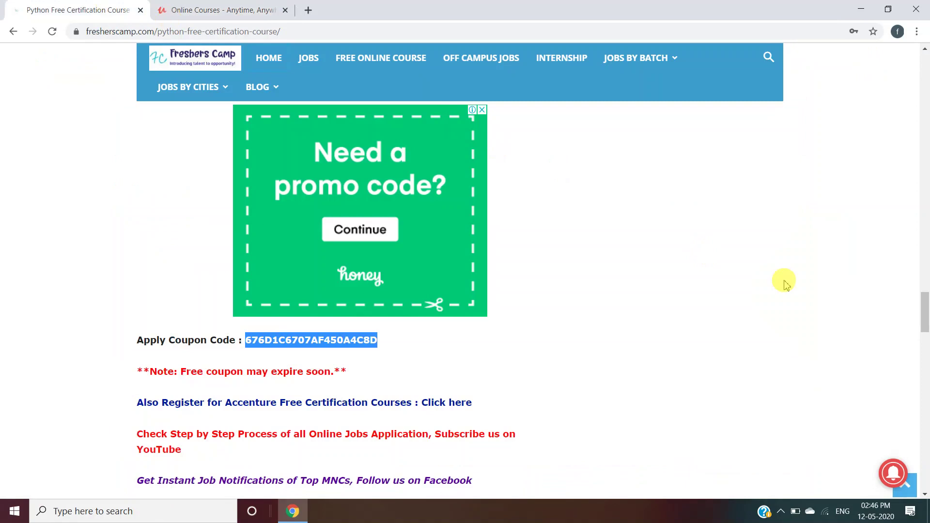
left_click(784, 284)
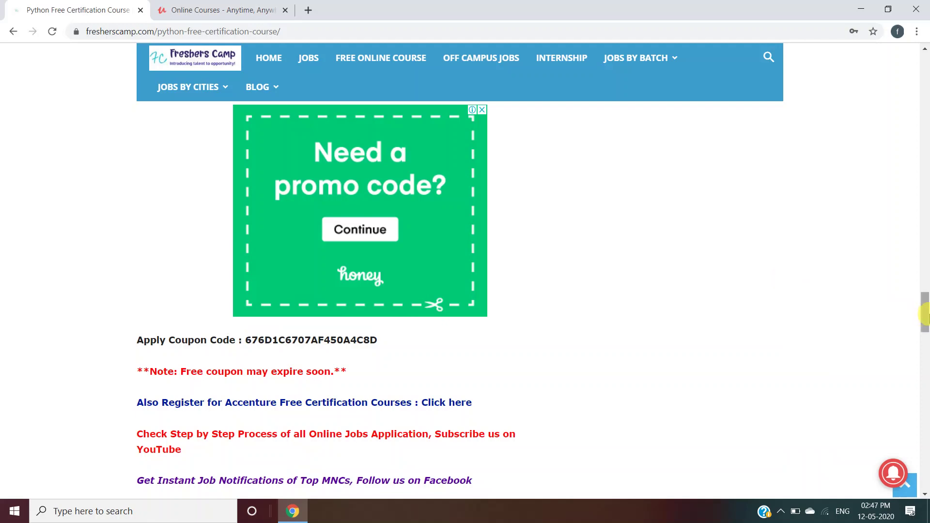
left_click_drag(925, 313, 924, 83)
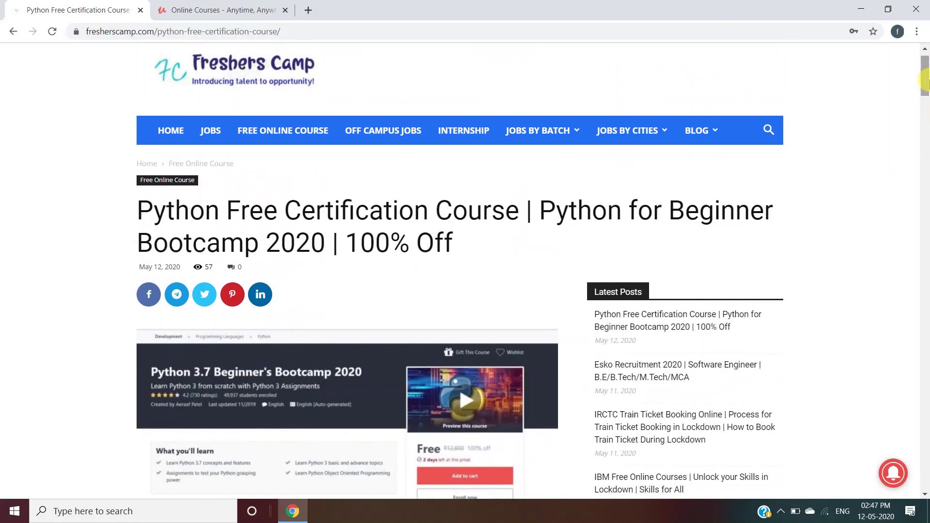